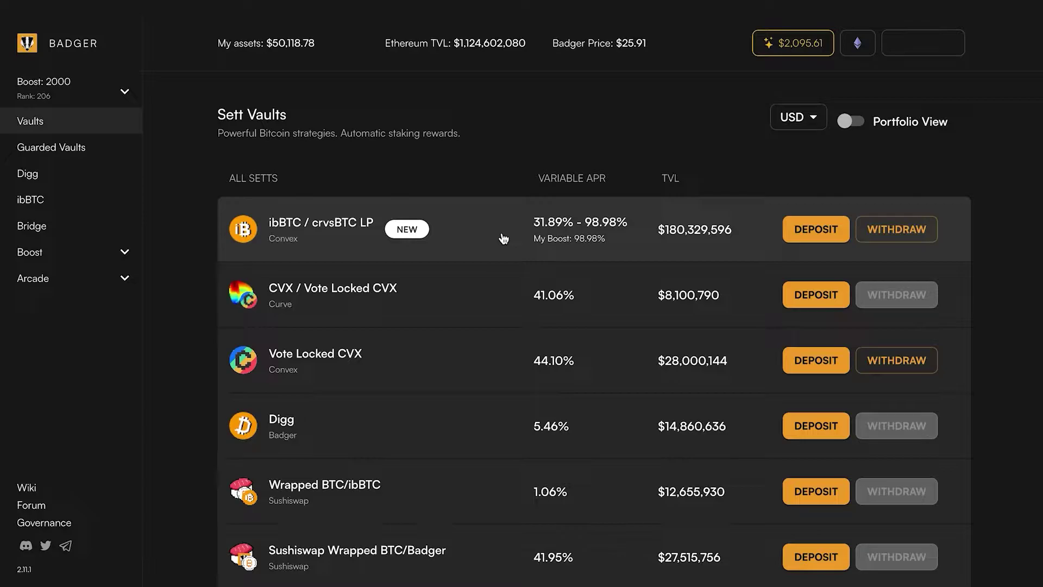
Open the renBTC/wBTC vault's Sett Details page, showing $224,709,111.55 deposited.
scroll(503, 238, down, 8)
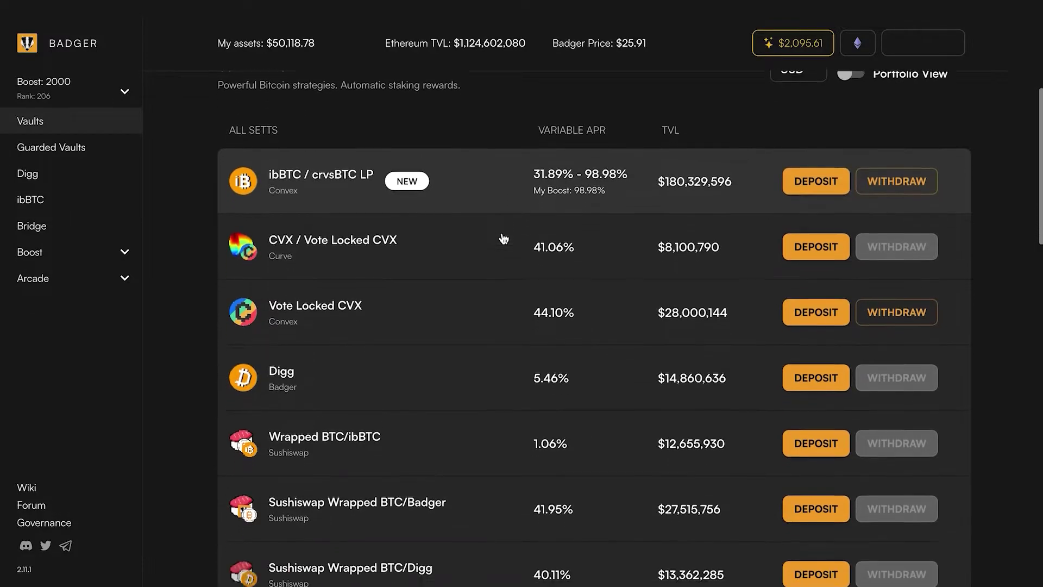
scroll(504, 238, down, 7)
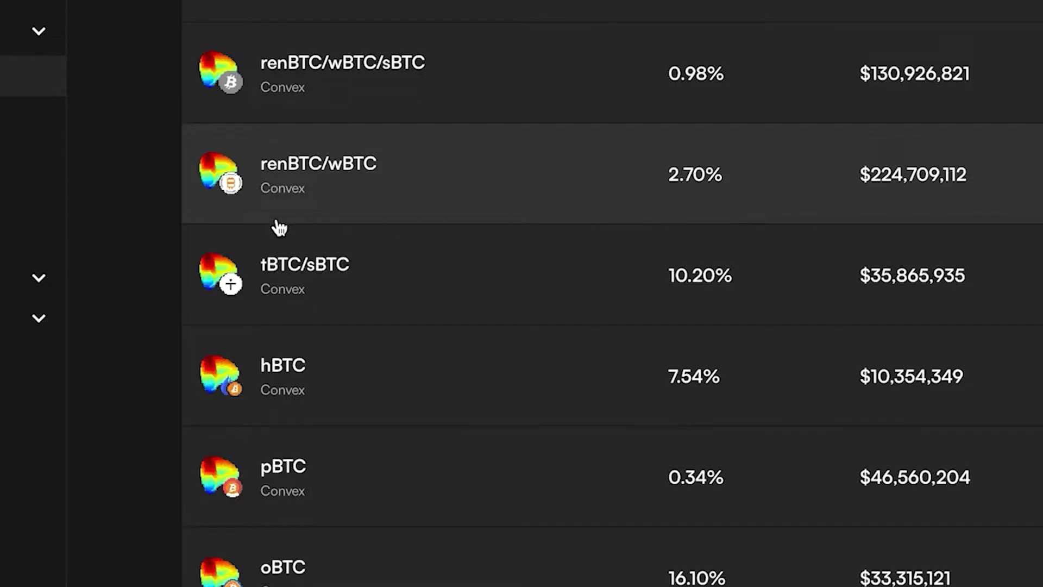
click(489, 209)
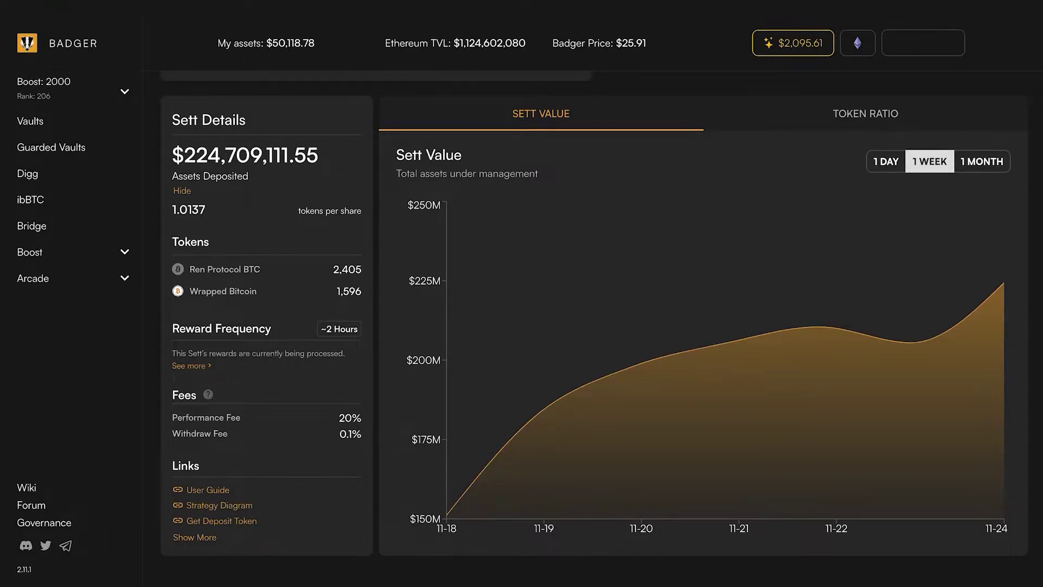
Return to the Vaults list and open the ibBTC / crvsBTC LP vault page showing $180,329,595.89 deposited.
key(alt+Left)
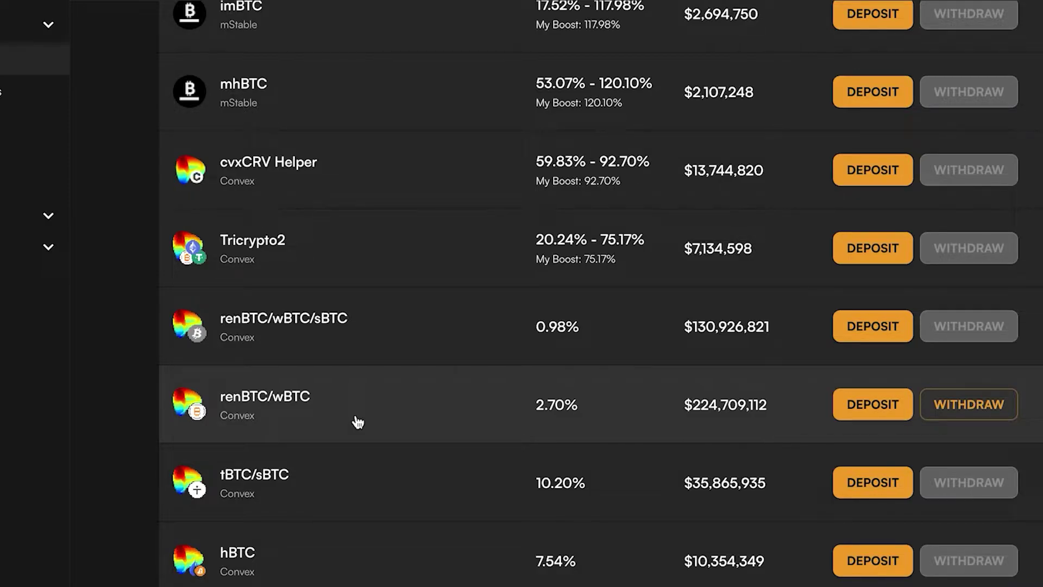
click(271, 428)
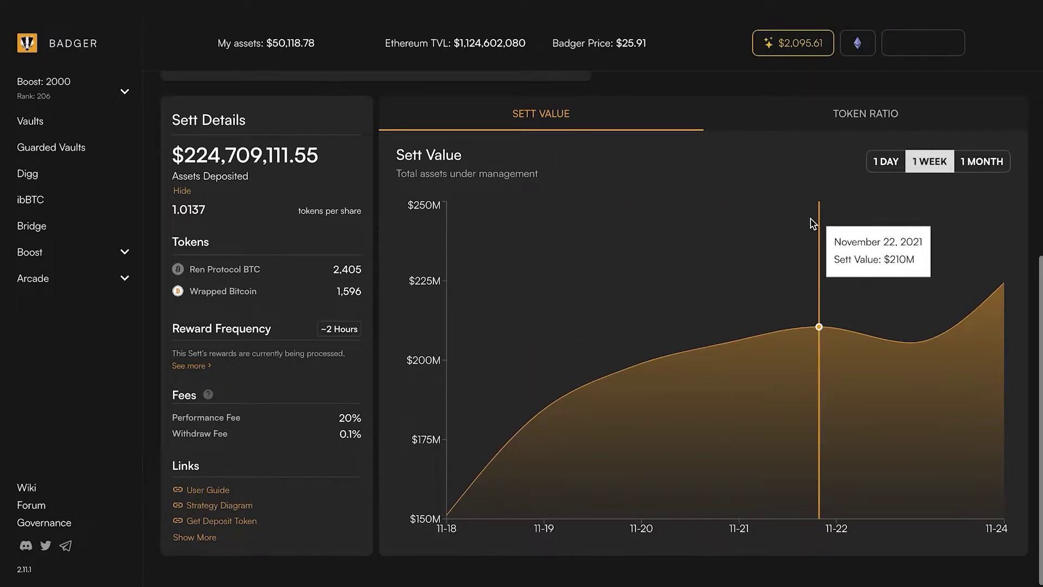
scroll(813, 223, up, 5)
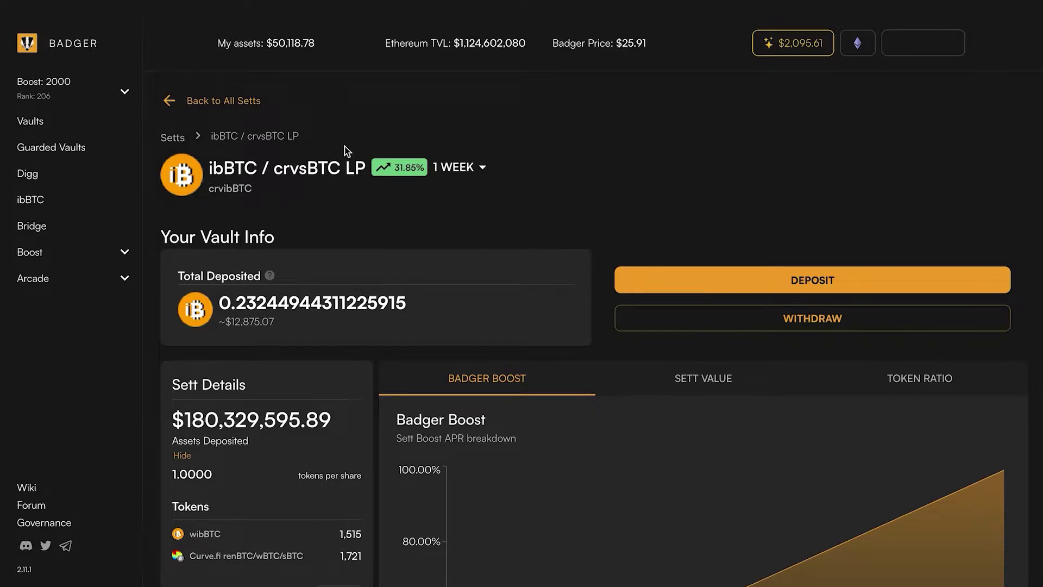
Bring up the vault's Deposit Tokens form and select the ibBTC amount field.
click(752, 286)
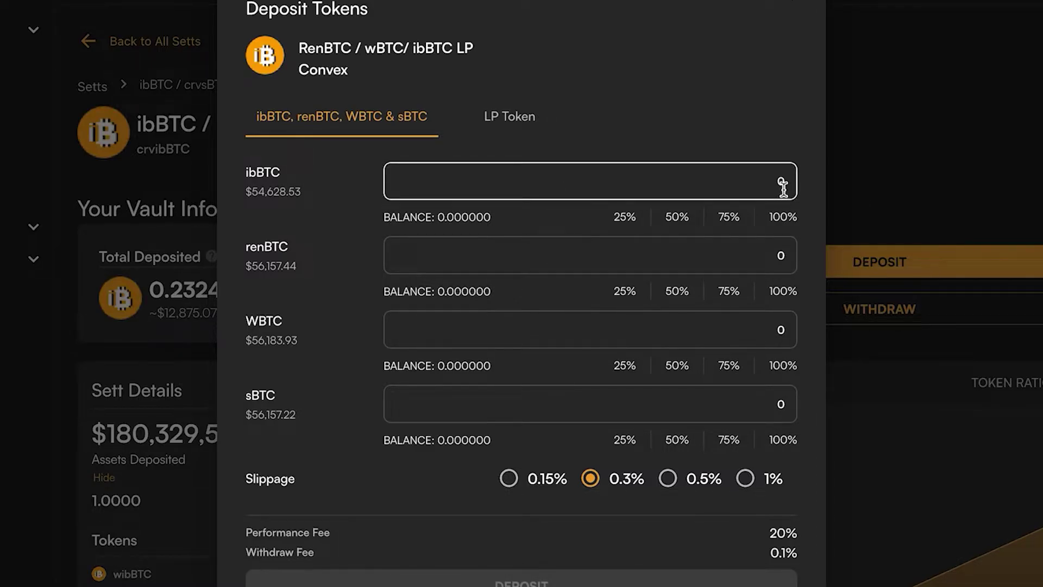
double_click(687, 186)
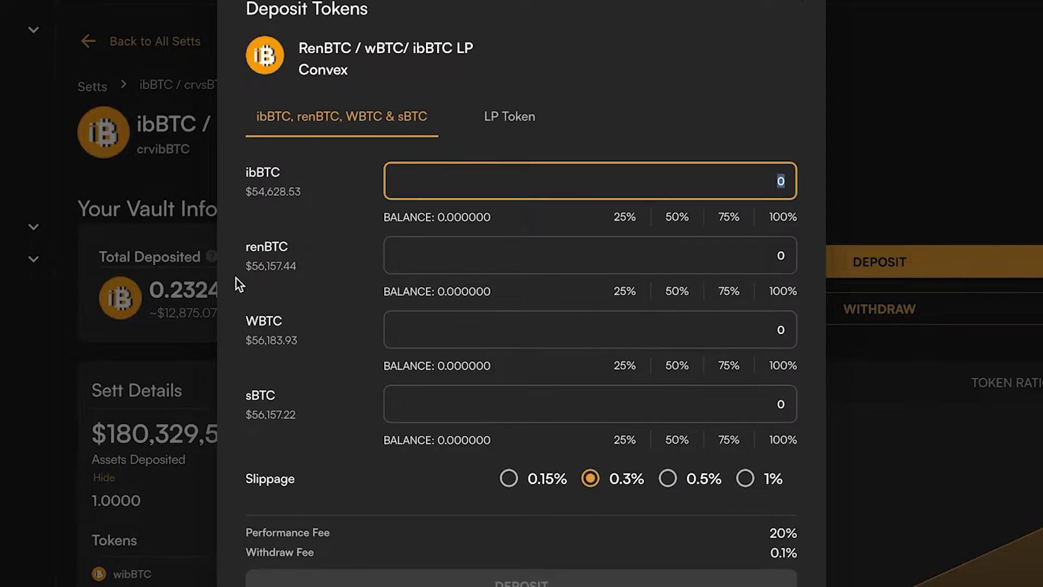
Try a 0.25 renBTC deposit amount to preview expected pool tokens, then clear it.
click(535, 266)
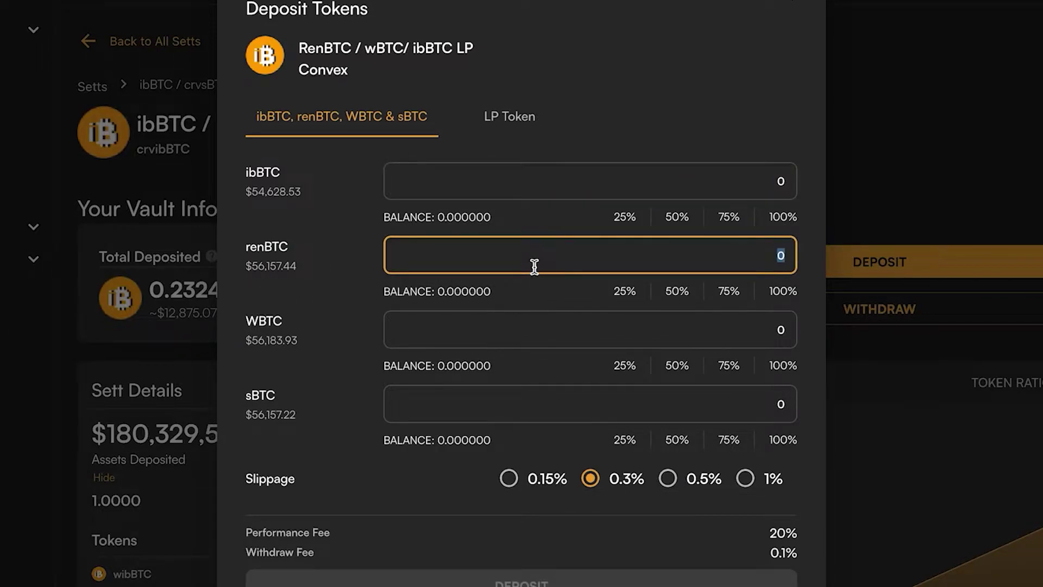
key(BackSpace)
text(.25)
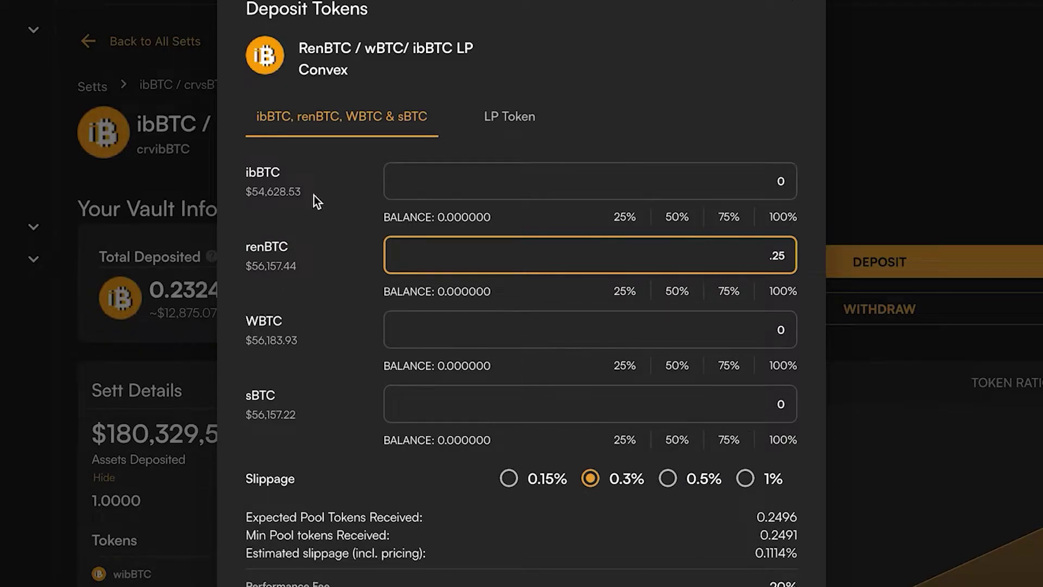
key(BackSpace)
key(BackSpace)
key(BackSpace)
Enter 0.25 in the ibBTC field instead, giving 0.2517 expected pool tokens.
click(764, 188)
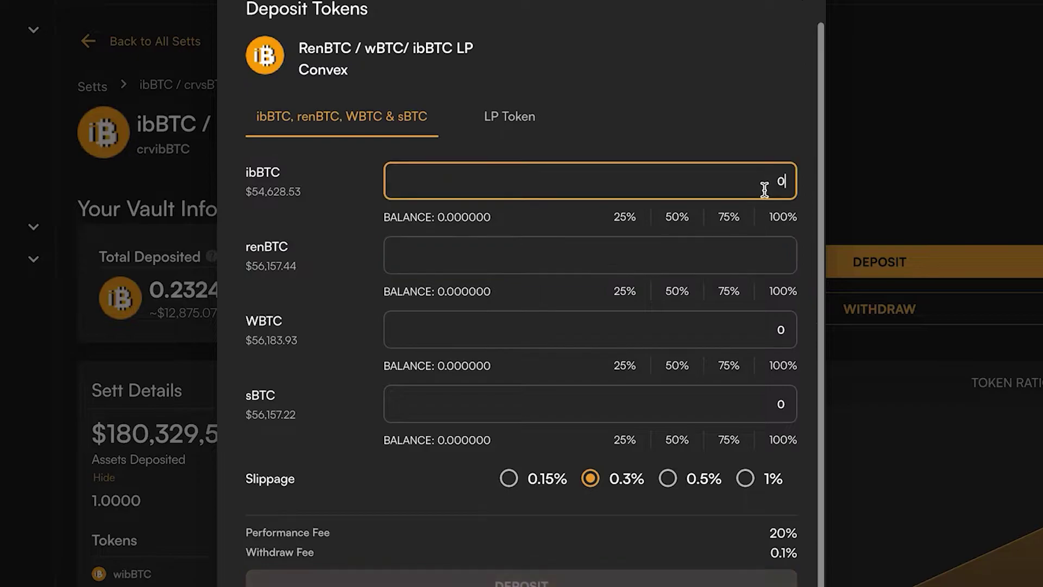
text(.25)
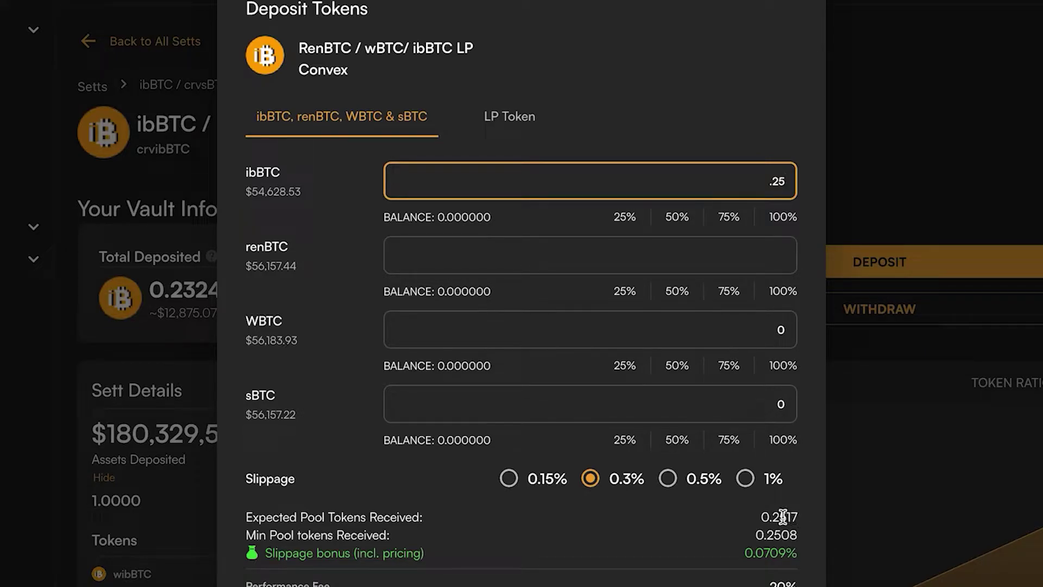
drag(779, 516, 795, 517)
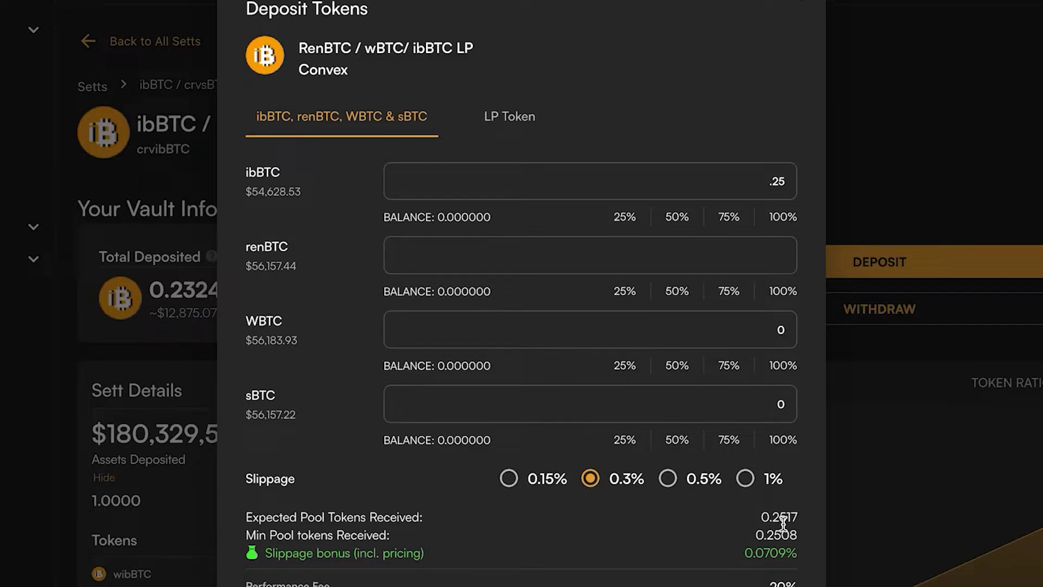
click(738, 195)
Change the ibBTC amount to 25, check the 25.1695 expected pool tokens, then close the form.
double_click(739, 196)
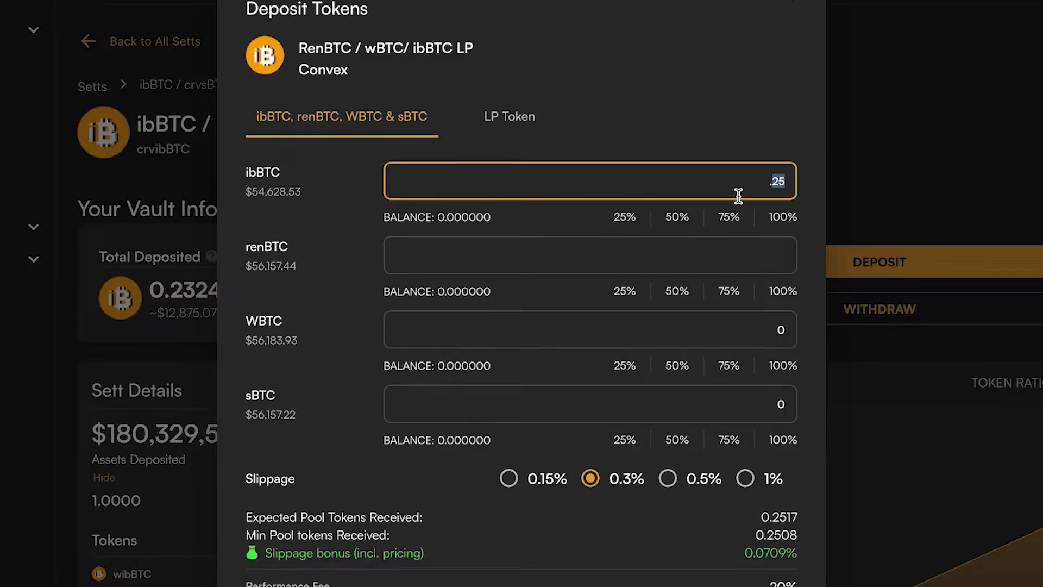
text(.25)
double_click(754, 190)
text(25)
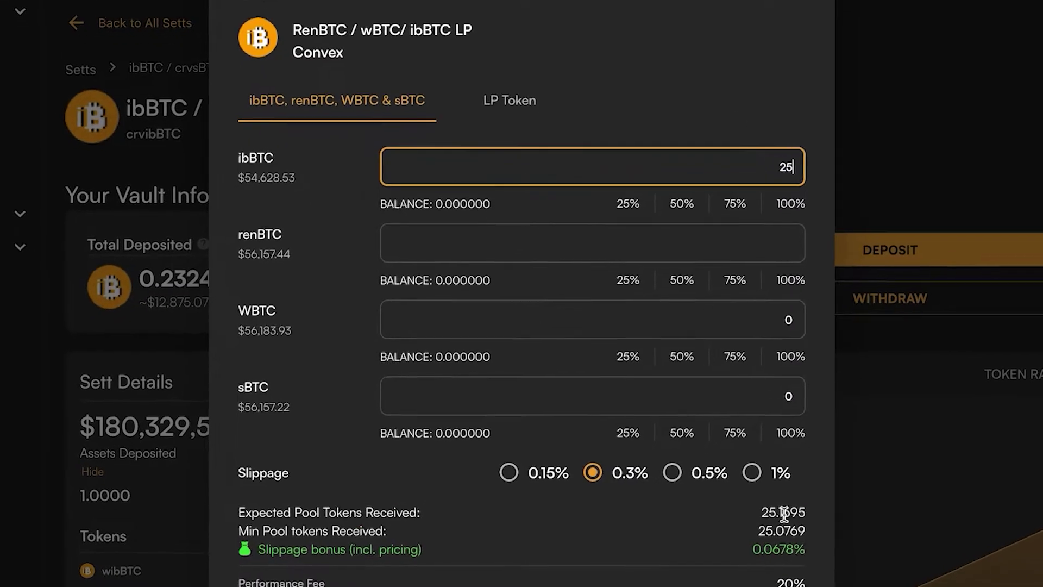
drag(784, 514, 806, 518)
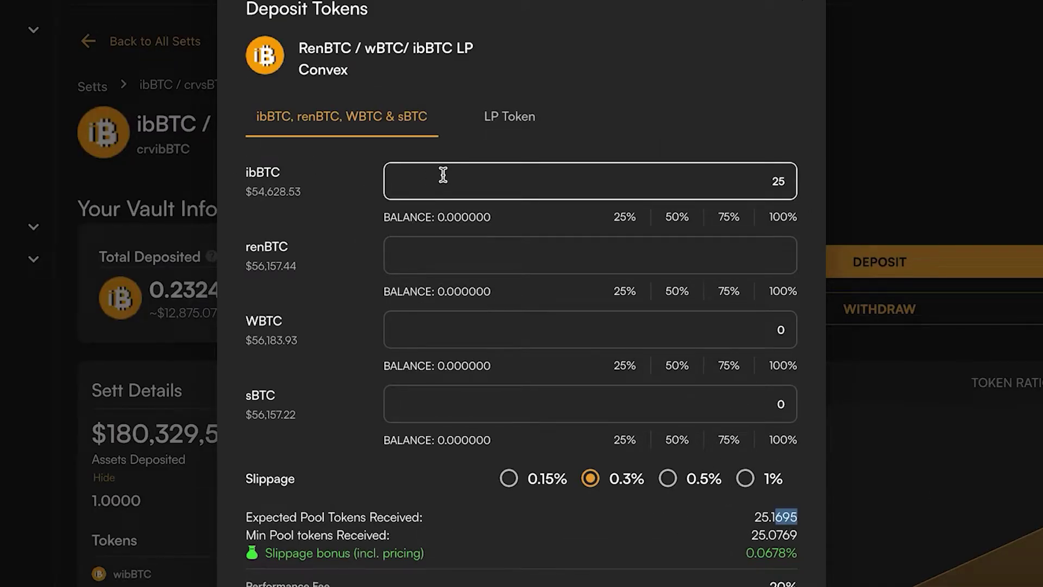
click(620, 177)
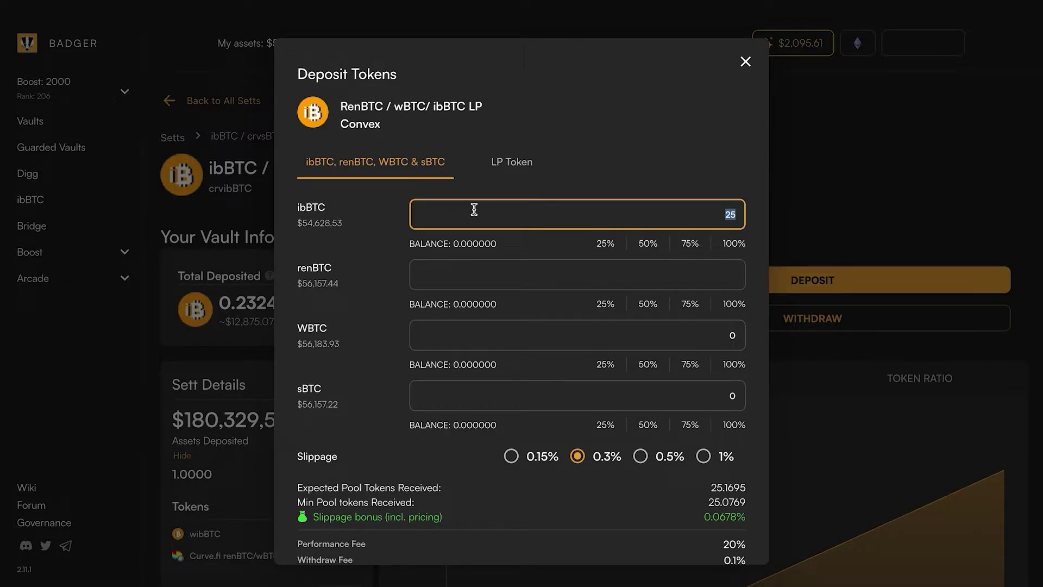
click(748, 65)
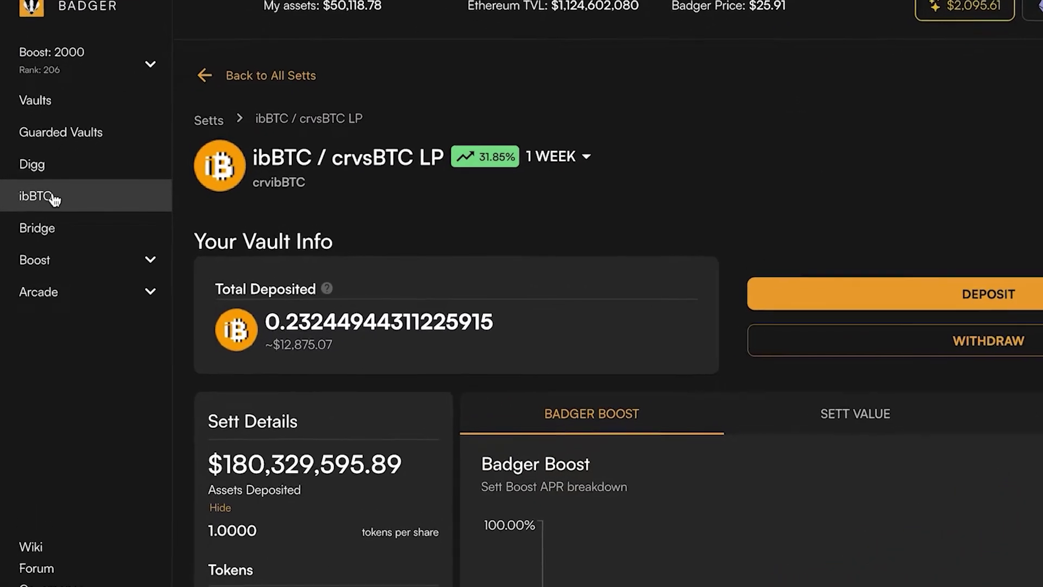
On the ibBTC mint page, mint from the full 0.225250 bcrvRenBTC balance for 0.230742 ibBTC.
click(42, 204)
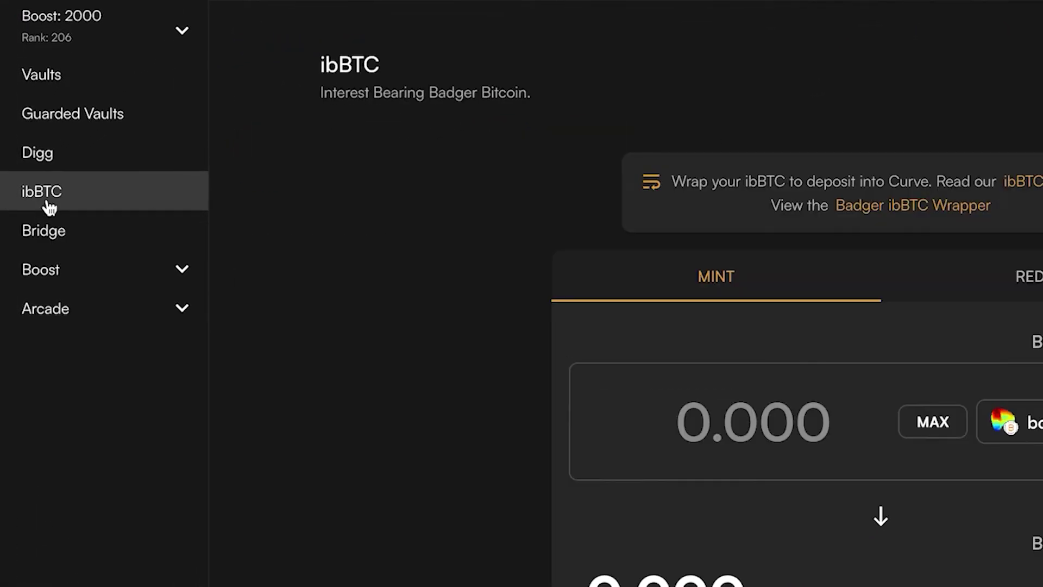
scroll(1000, 445, down, 5)
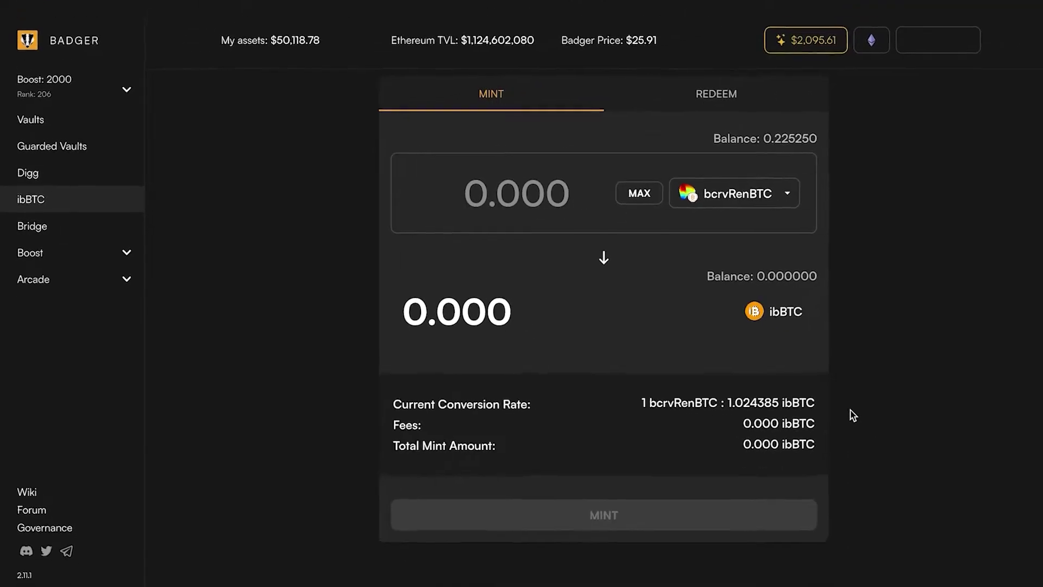
click(734, 194)
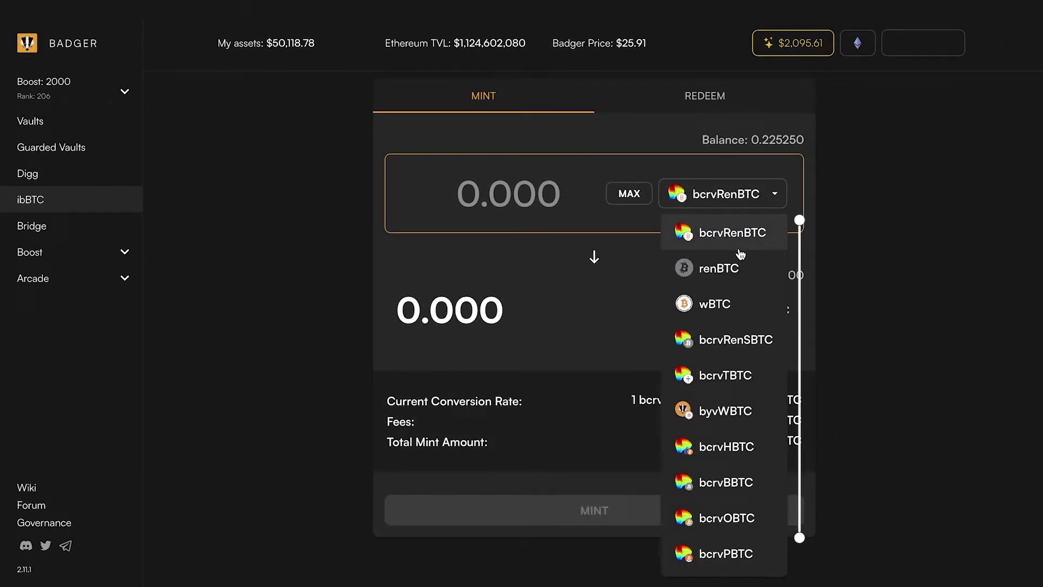
click(837, 269)
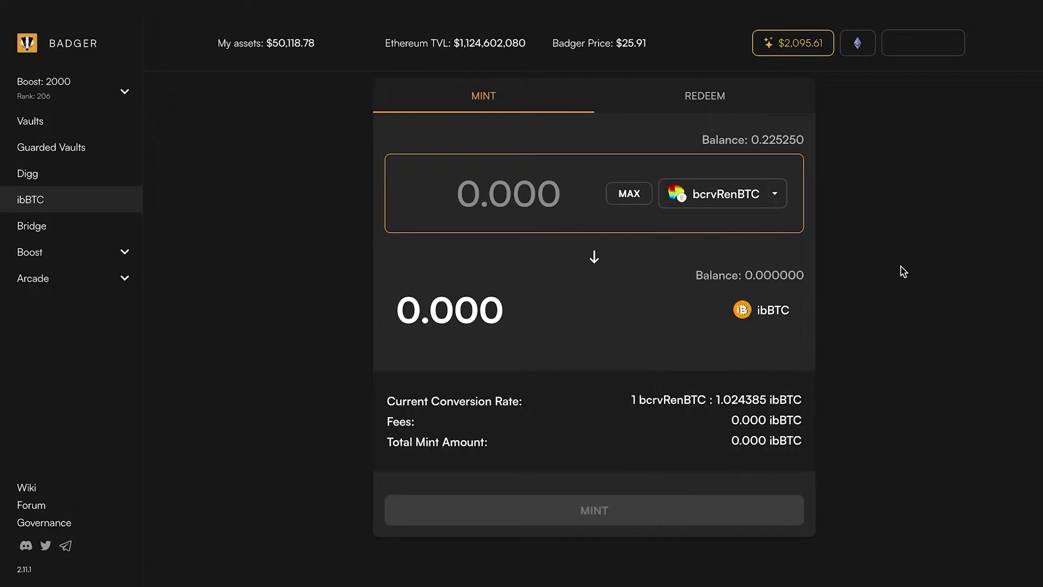
click(740, 194)
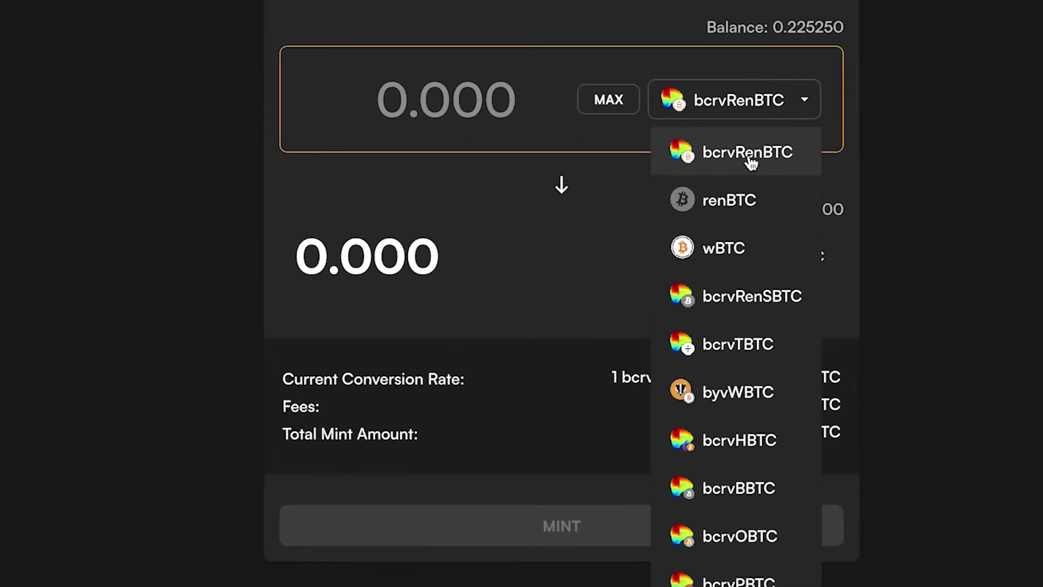
click(750, 157)
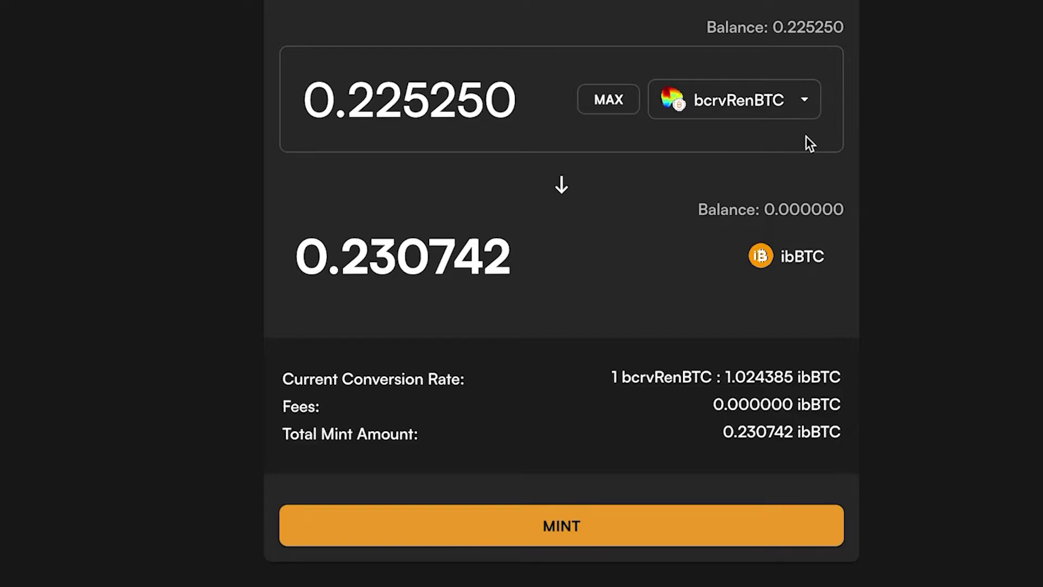
click(616, 103)
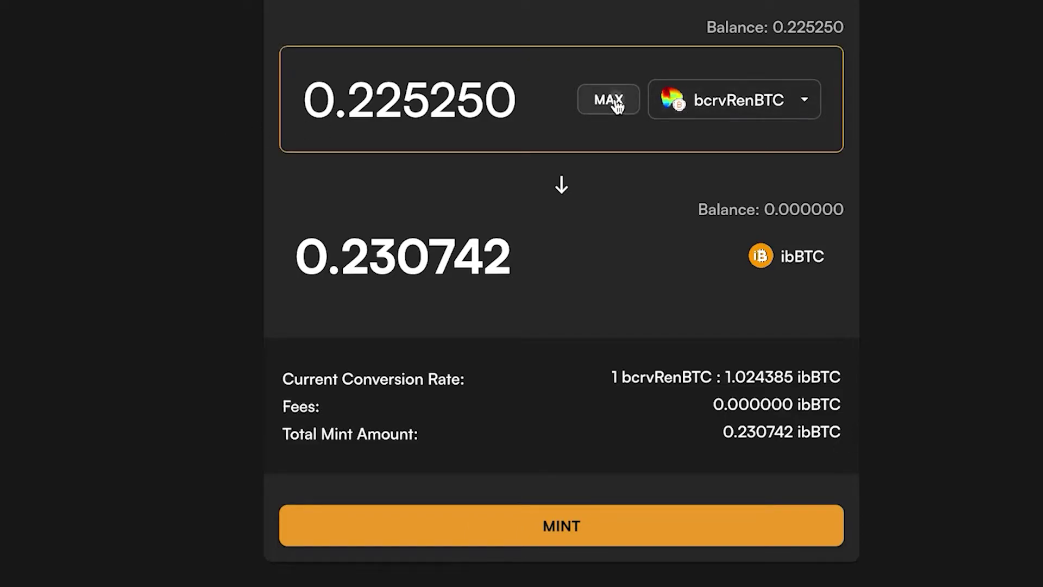
click(577, 538)
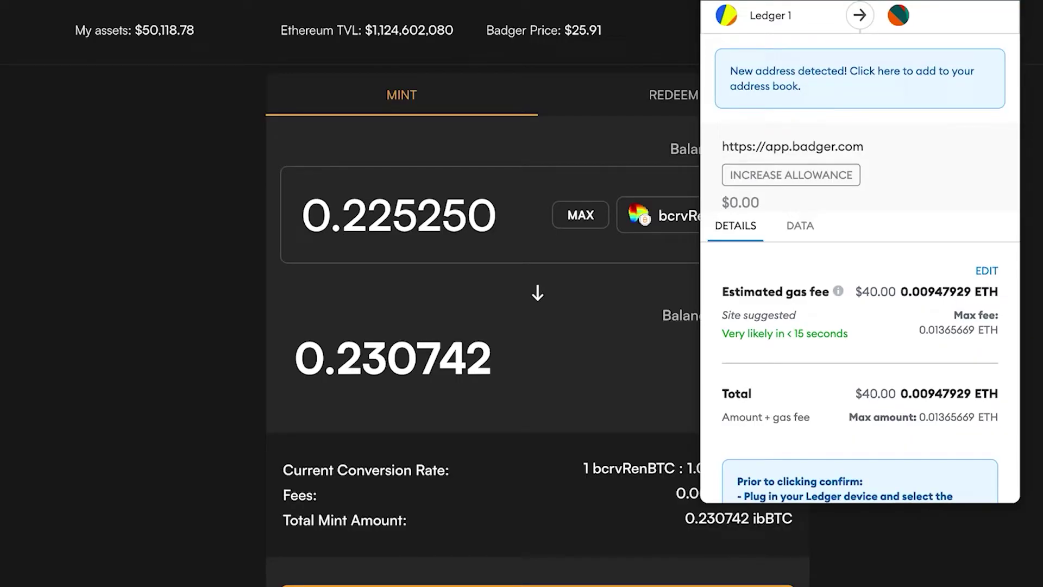
Approve the bcrvRenBTC allowance in MetaMask, then confirm the ibBTC mint transaction.
scroll(983, 275, down, 3)
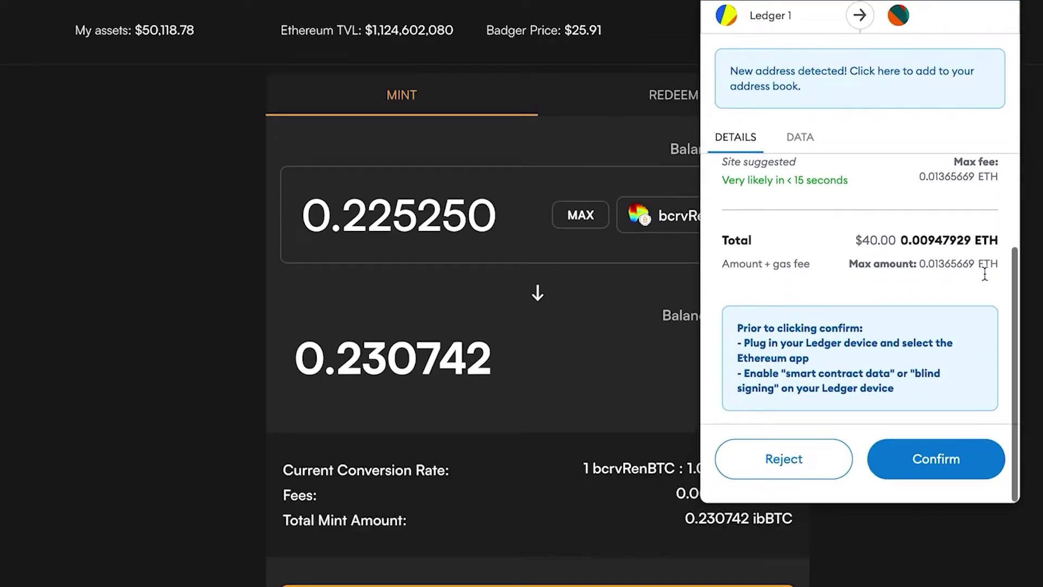
click(934, 461)
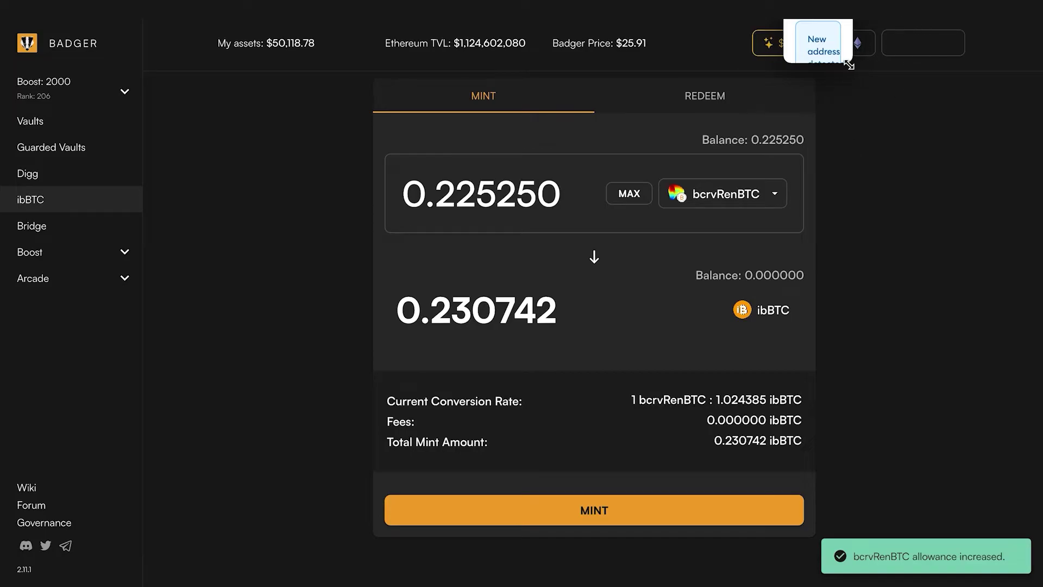
drag(849, 66, 1037, 396)
drag(1041, 467, 1040, 527)
scroll(940, 276, down, 2)
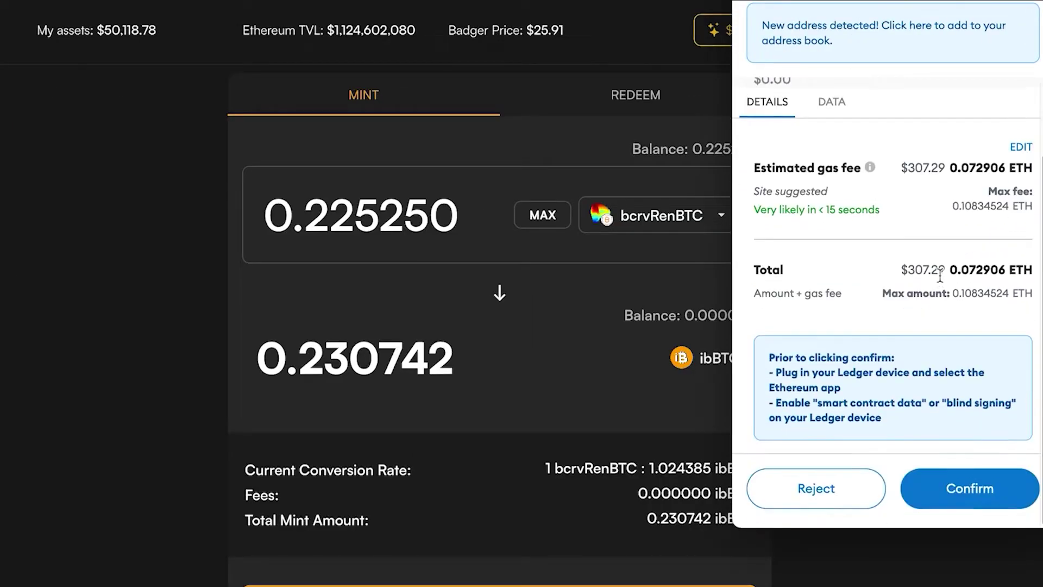
click(971, 494)
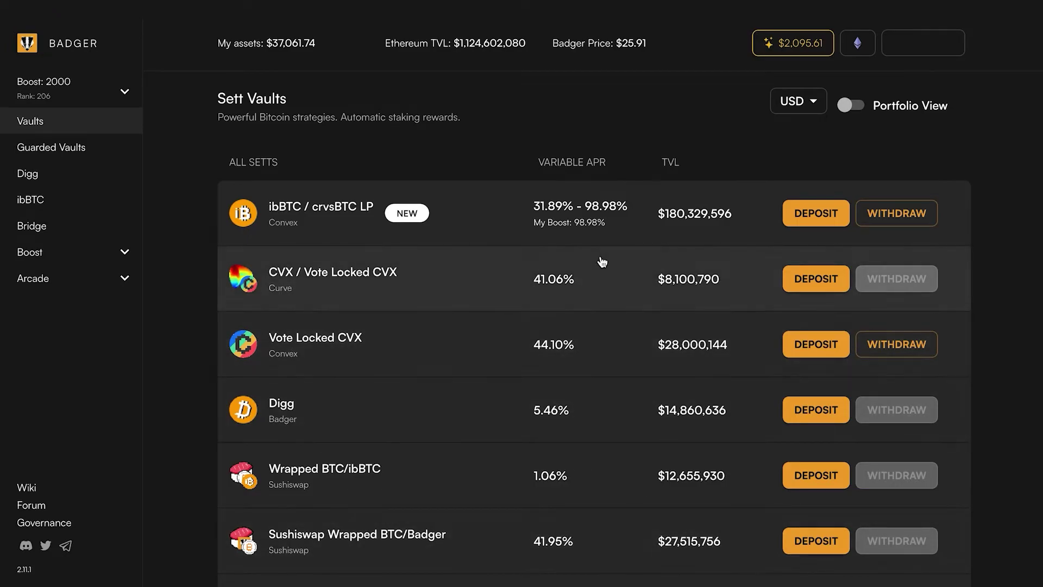
Submit a deposit of the full 0.230742 ibBTC into the ibBTC / crvsBTC LP vault at 0.15% slippage.
click(452, 204)
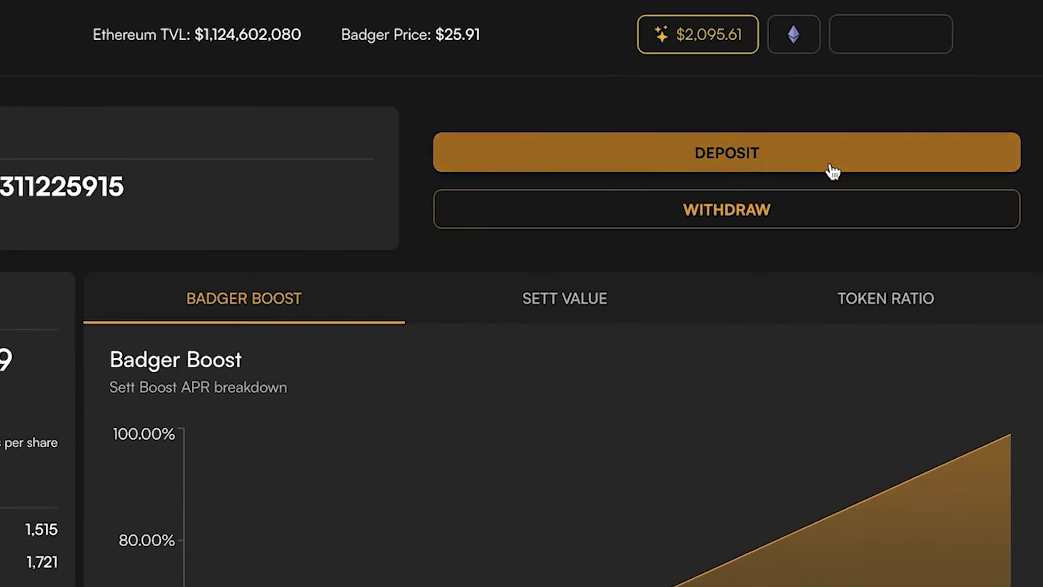
click(832, 163)
click(655, 157)
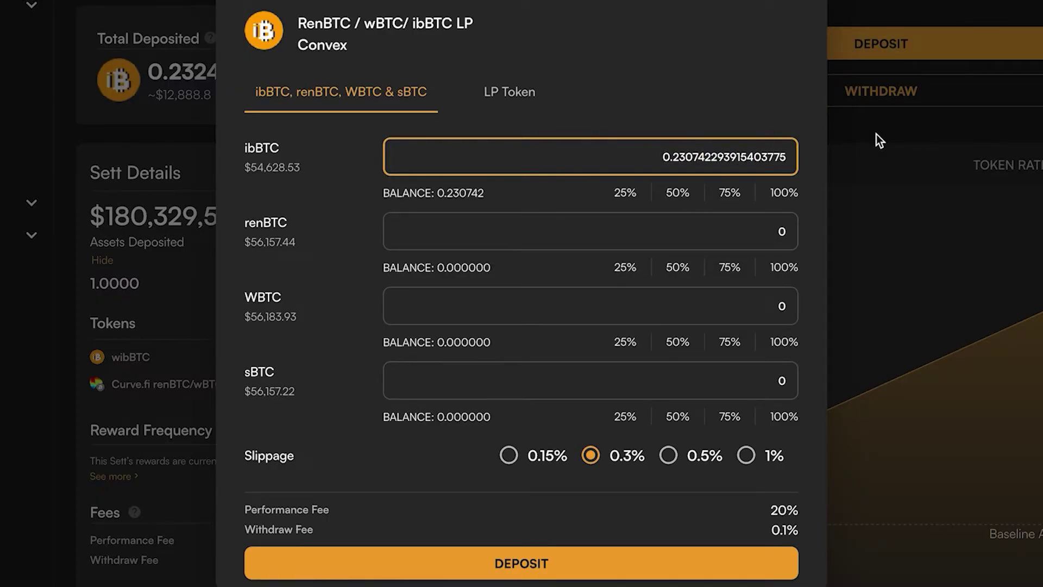
scroll(501, 477, down, 1)
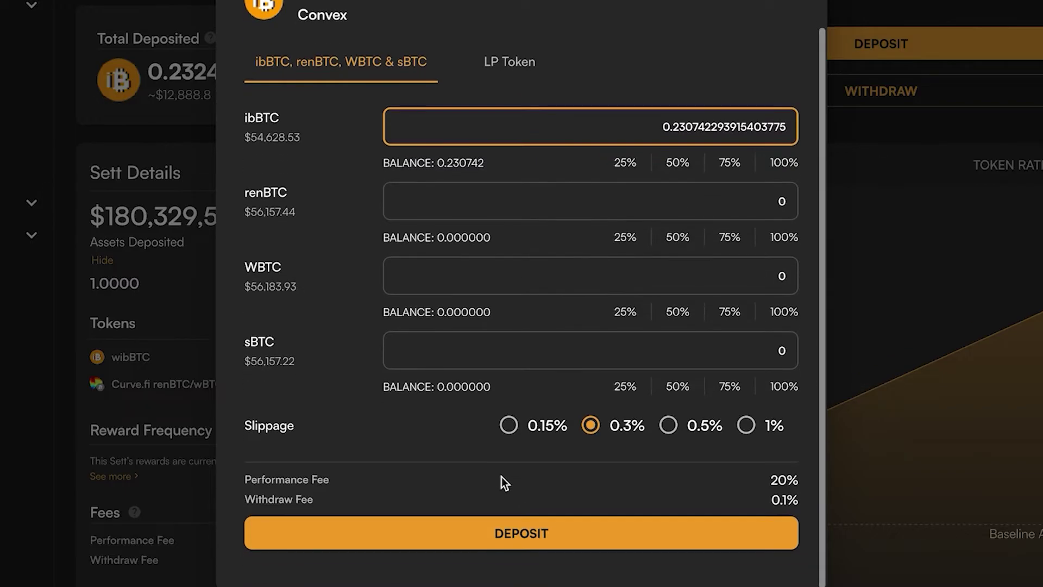
click(509, 435)
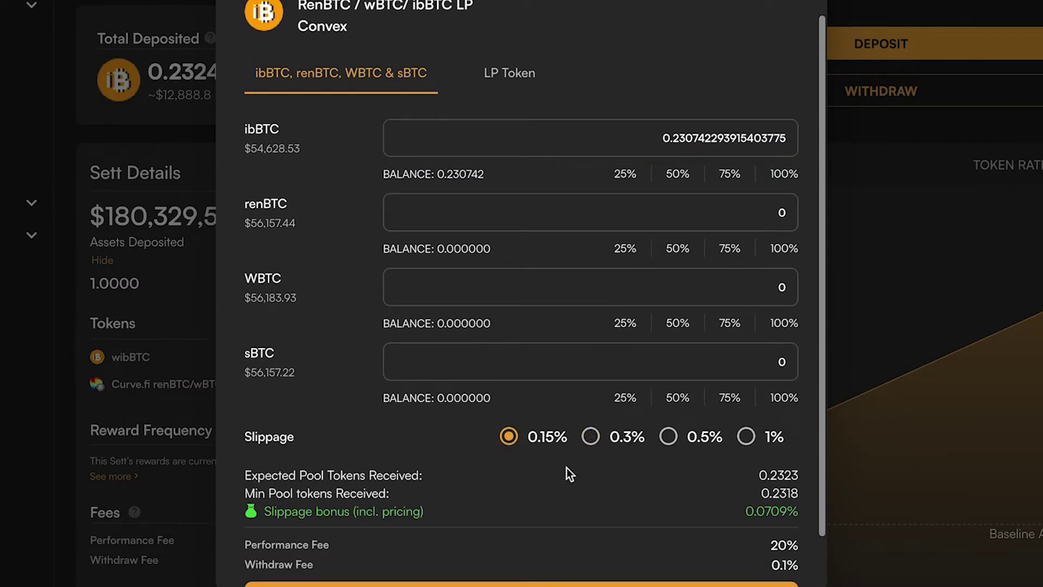
scroll(566, 467, down, 1)
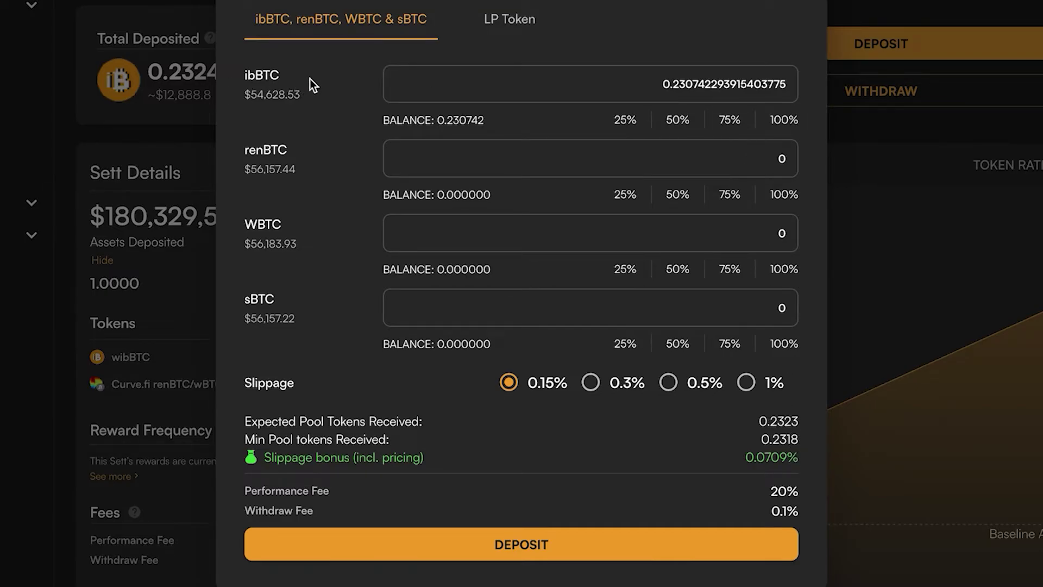
click(625, 568)
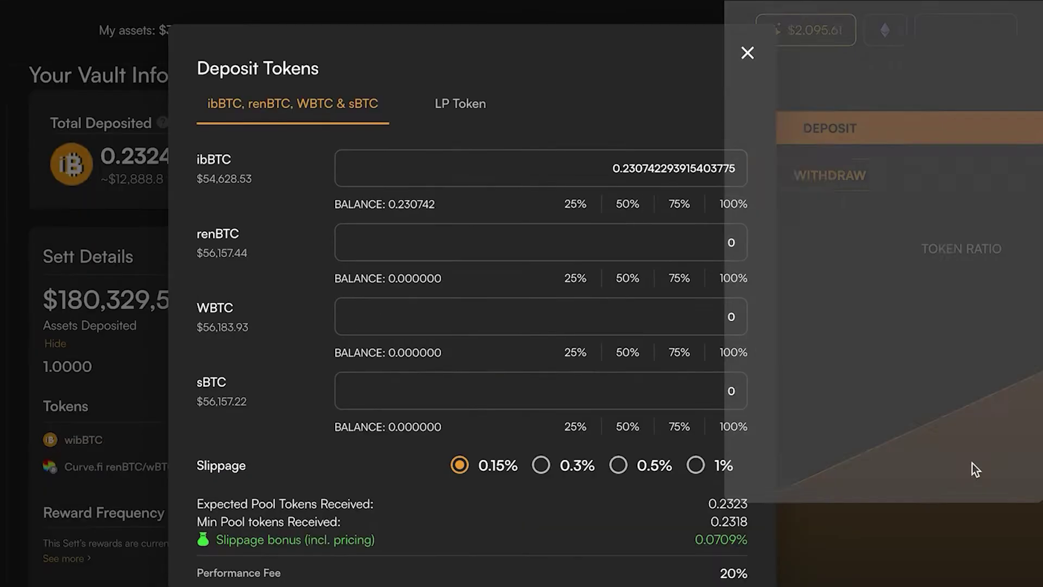
Confirm the deposit in MetaMask and close the form, showing 0.23244944311225915 deposited.
scroll(889, 295, down, 3)
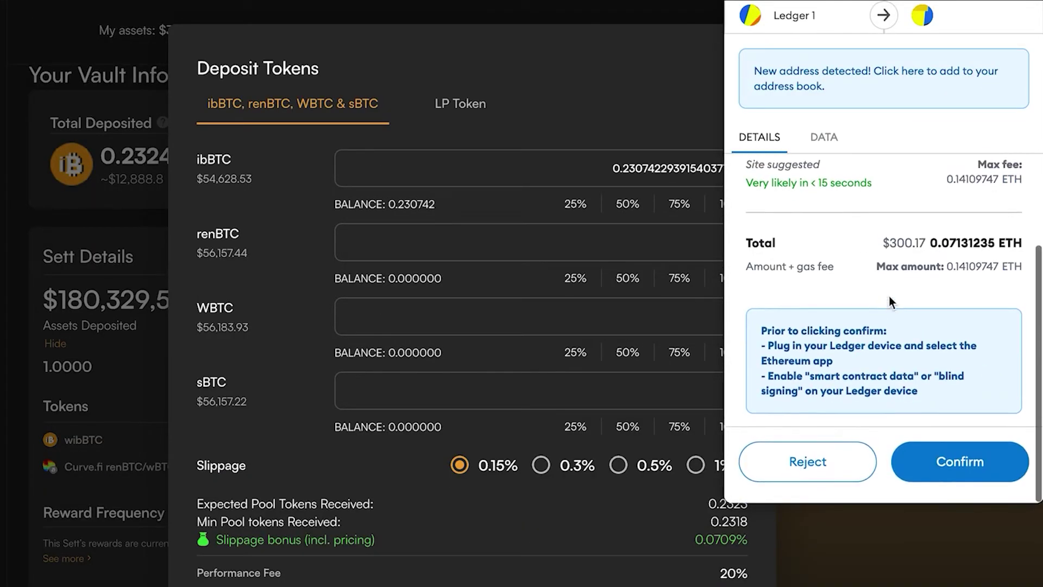
click(974, 469)
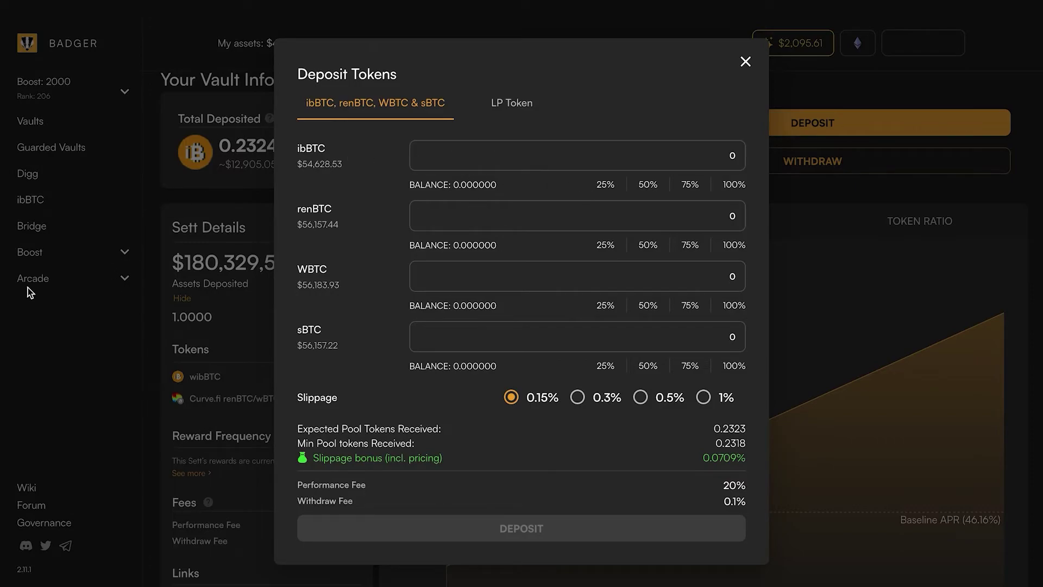
click(201, 203)
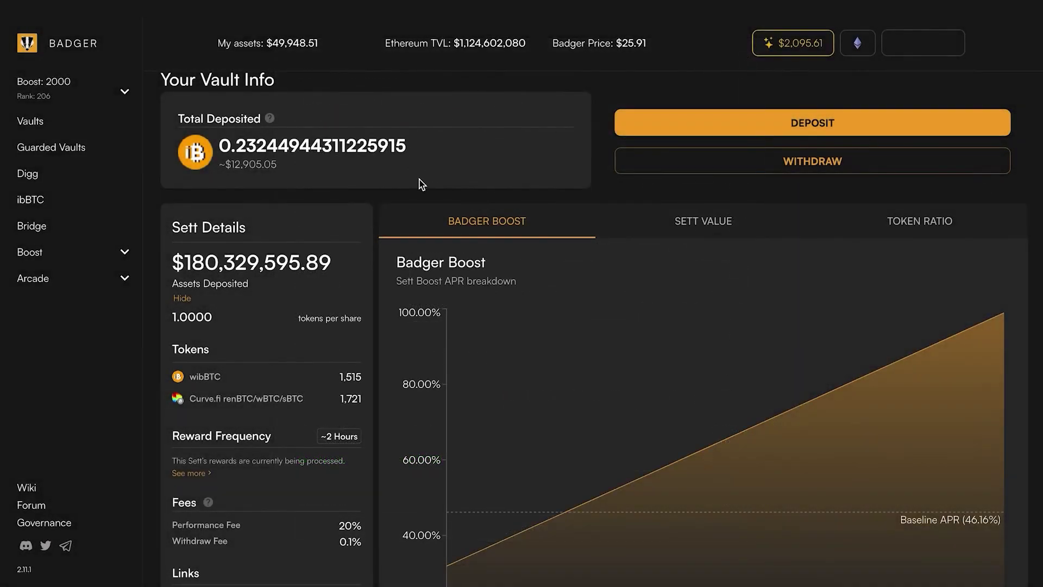
scroll(403, 189, down, 2)
scroll(403, 189, up, 5)
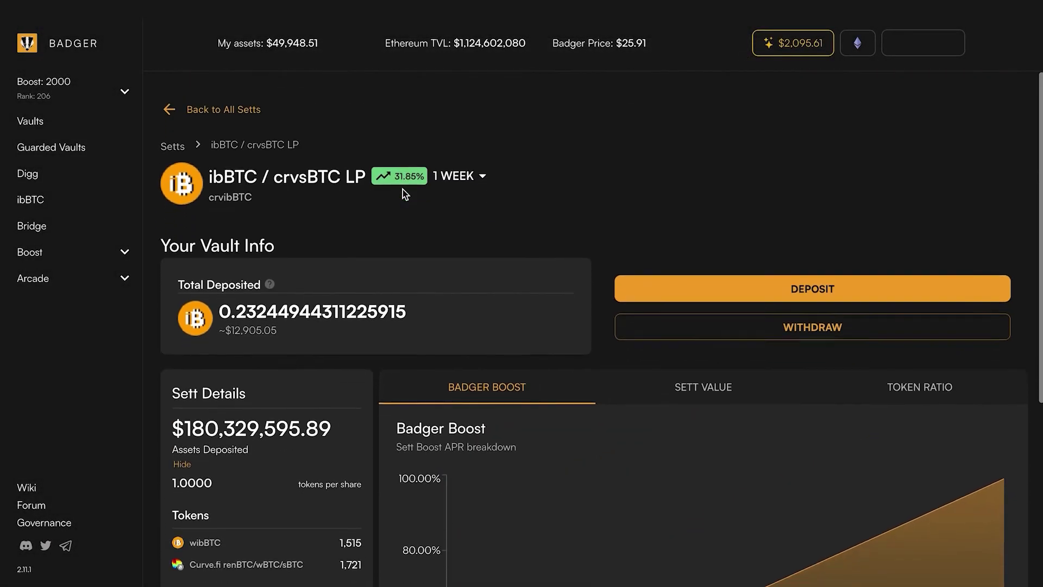